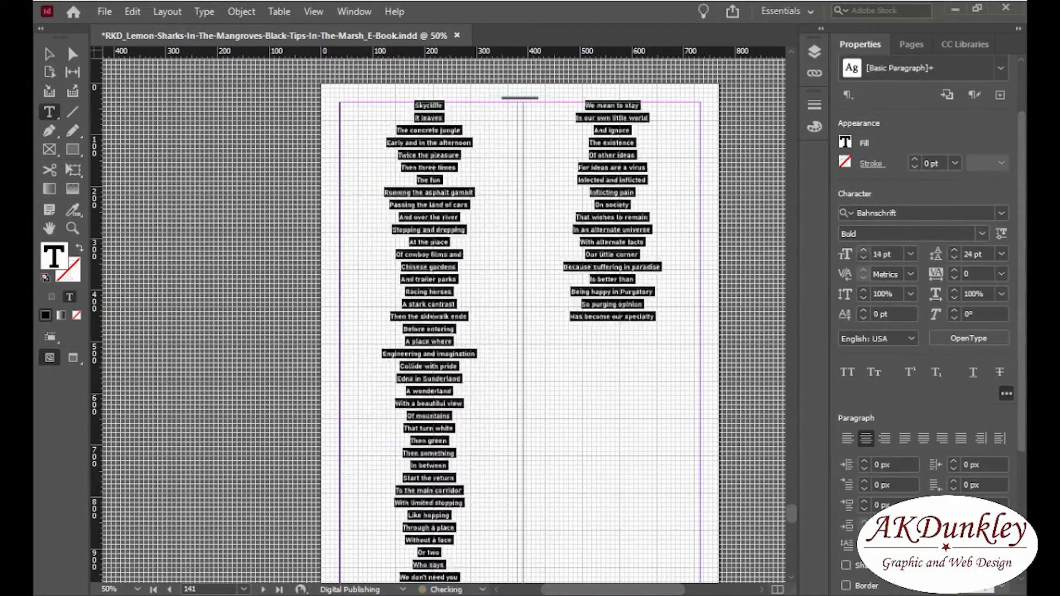
Widen the two-column poem's line spacing, bring the Storm poem into view, and select page 150's poem
key("alt+Down")
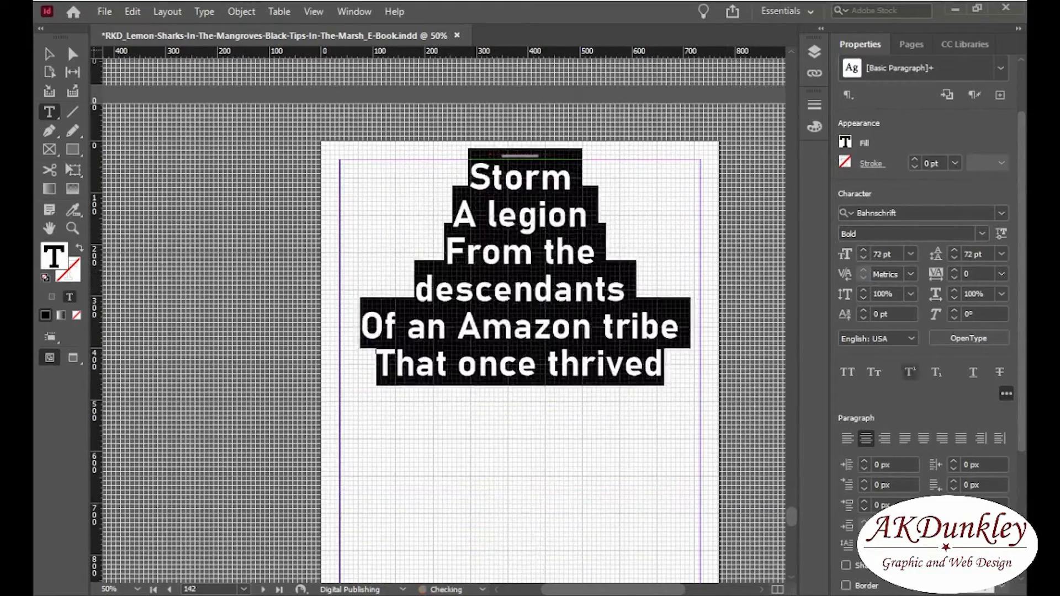
scroll(518, 320, "up", 4)
key("ctrl+shift+a")
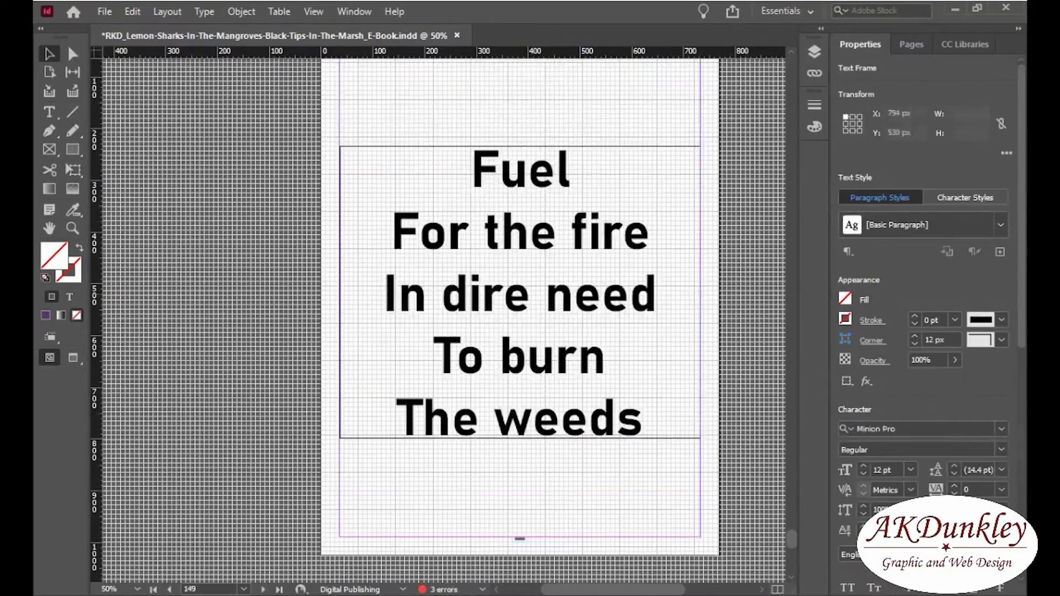
key("ctrl+a")
Adjust the type size of the poems on pages 150–152, then select the next poem's frame
key("ctrl+shift+period")
key("ctrl+shift+period")
key("ctrl+shift+period")
key("ctrl+shift+period")
key("ctrl+shift+period")
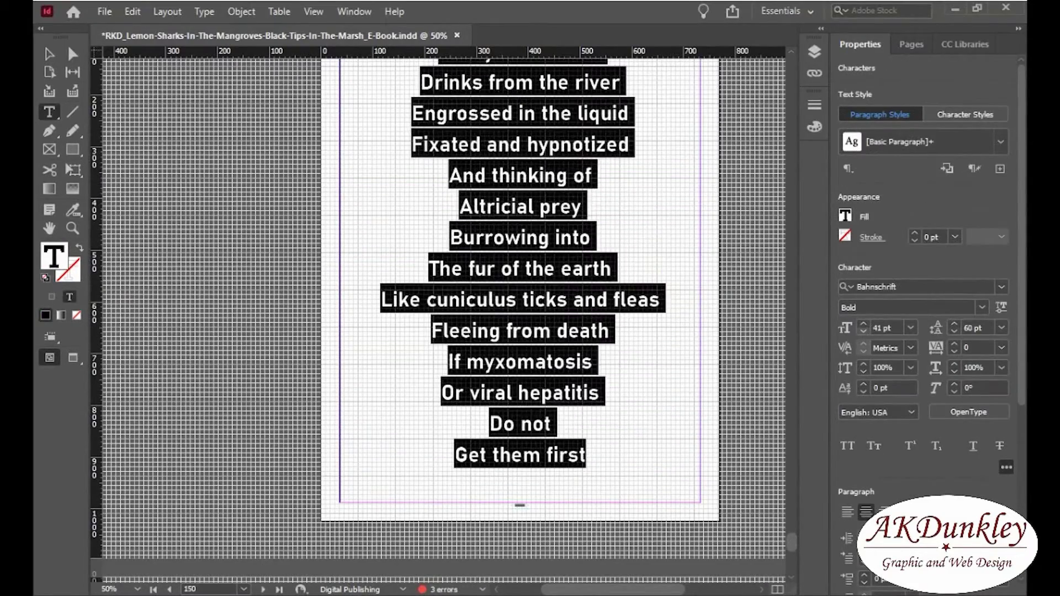
key("ctrl+shift+period")
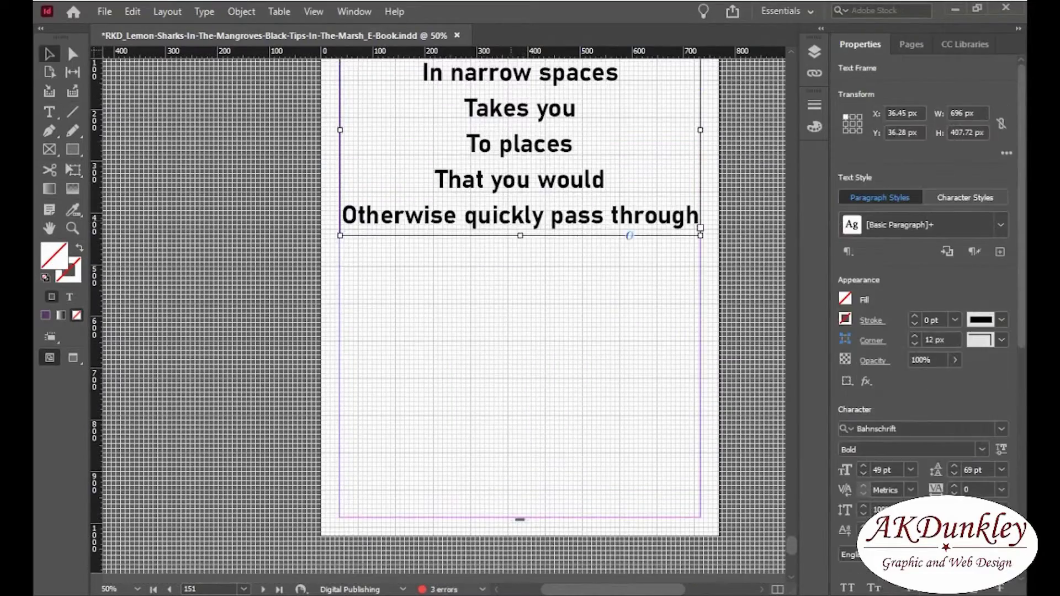
key("ctrl+shift+comma")
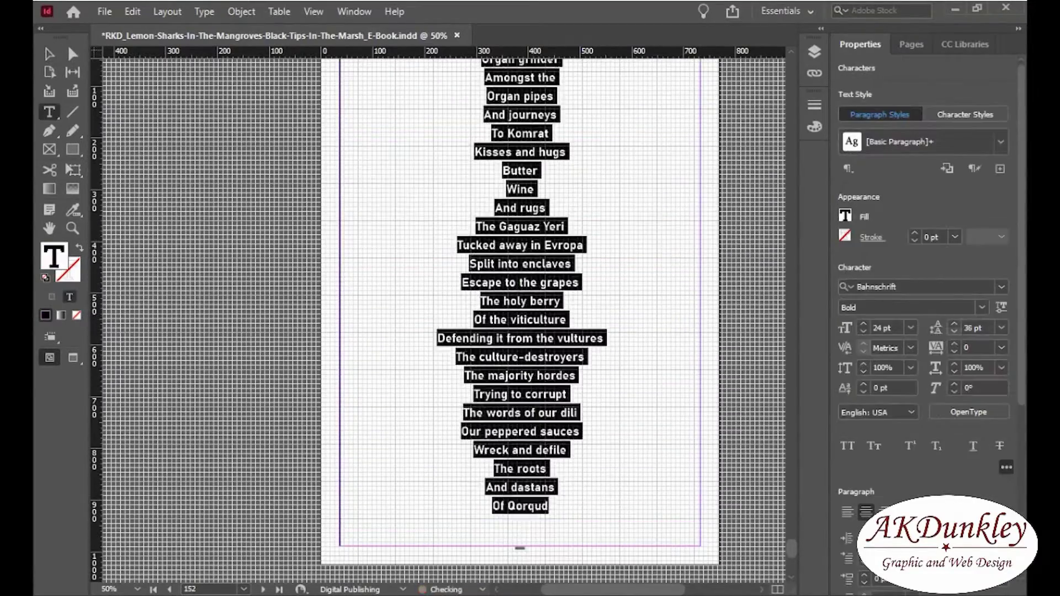
key("Escape")
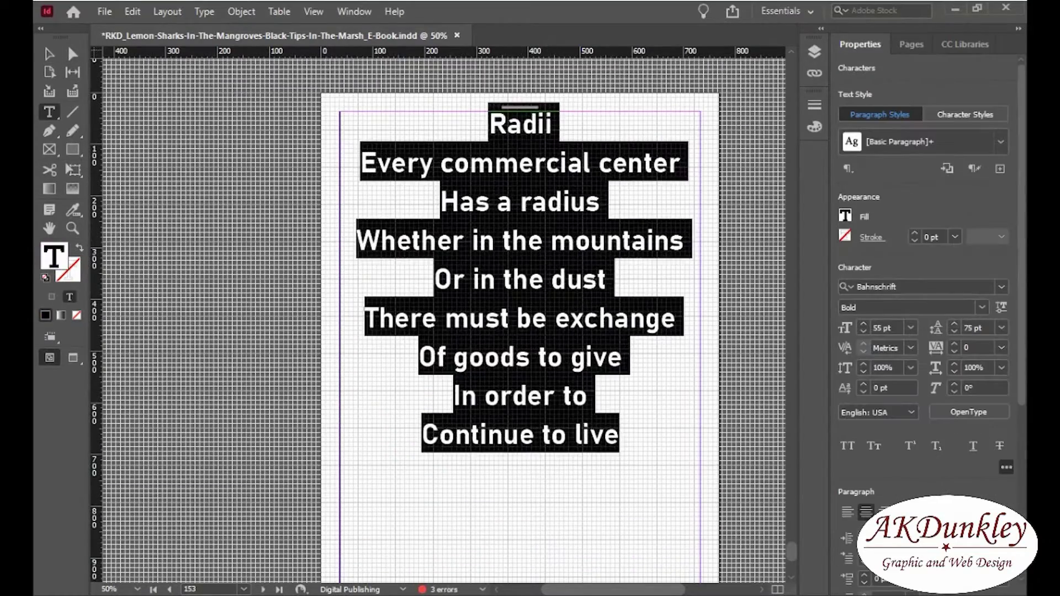
Set the Radii poem to 58 pt with 78 pt leading and nudge its frame lower
key("ctrl+shift+period")
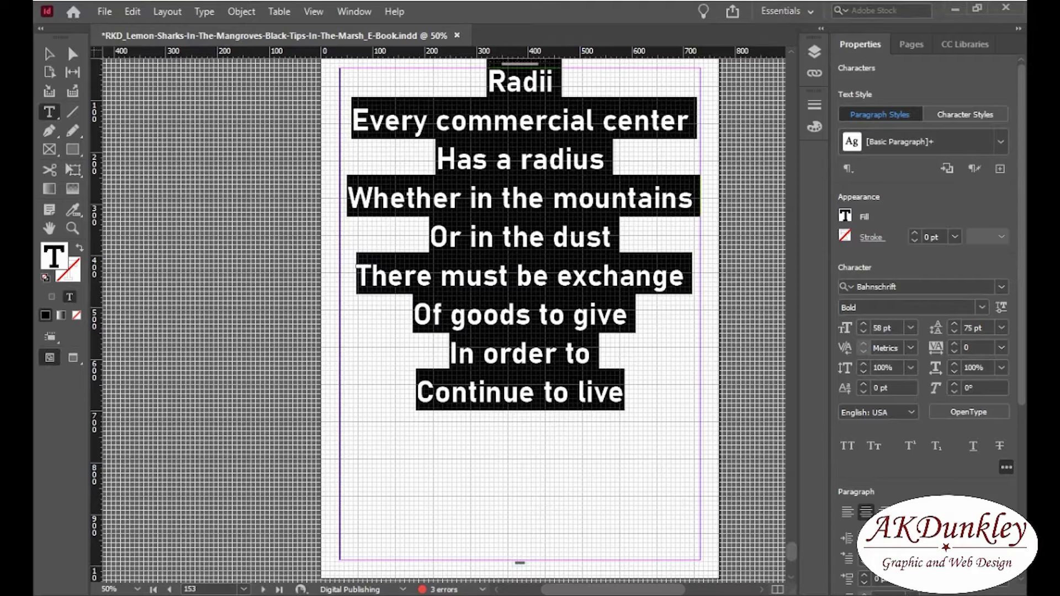
key("alt+Down")
key("Right")
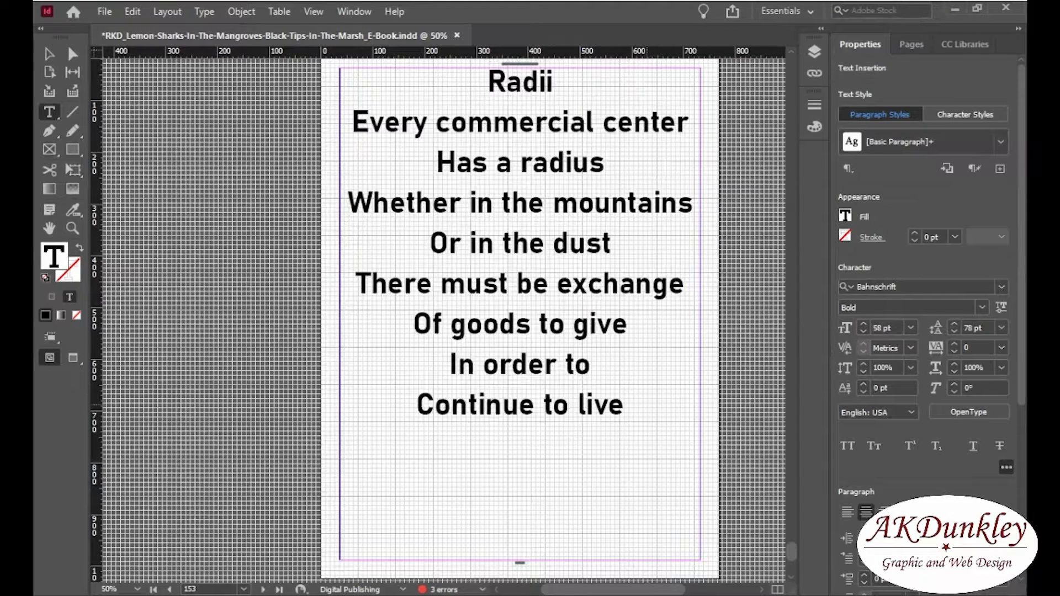
scroll(519, 309, "up", 1)
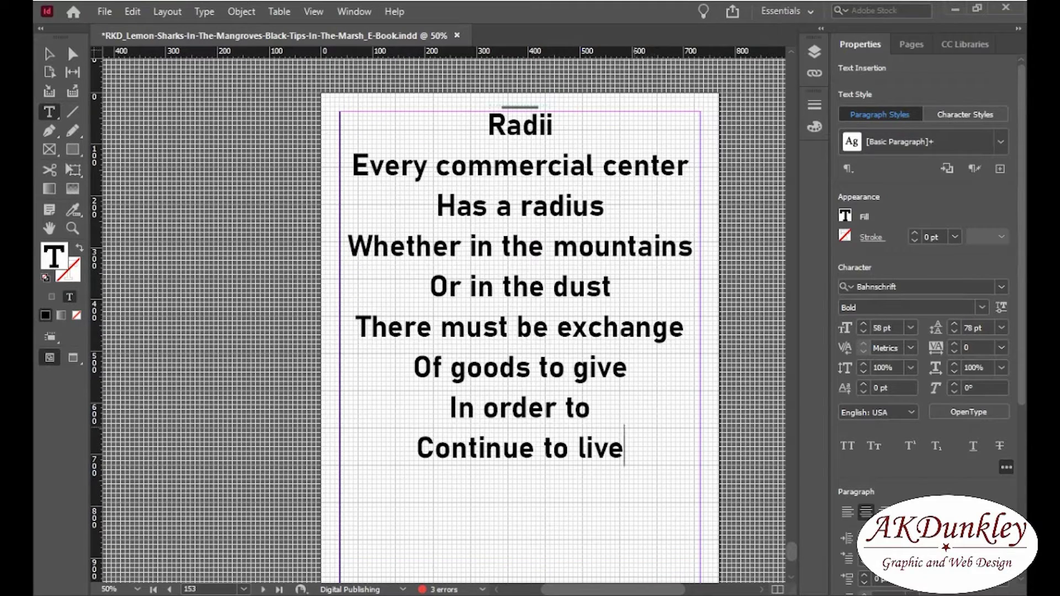
key("Escape")
scroll(519, 309, "down", 4)
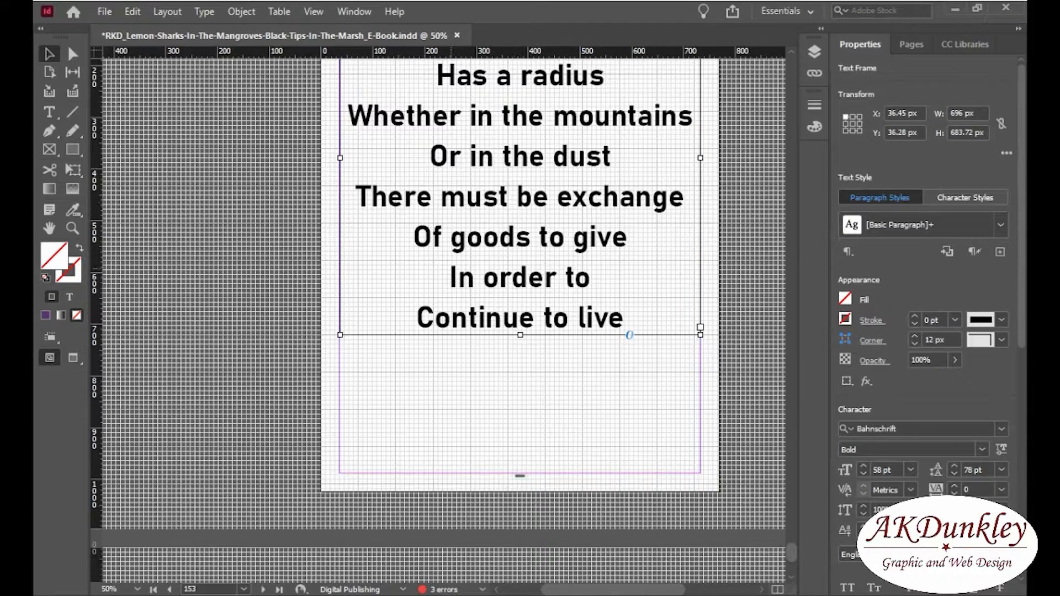
key("shift+Down")
key("shift+Down")
key("shift+Down")
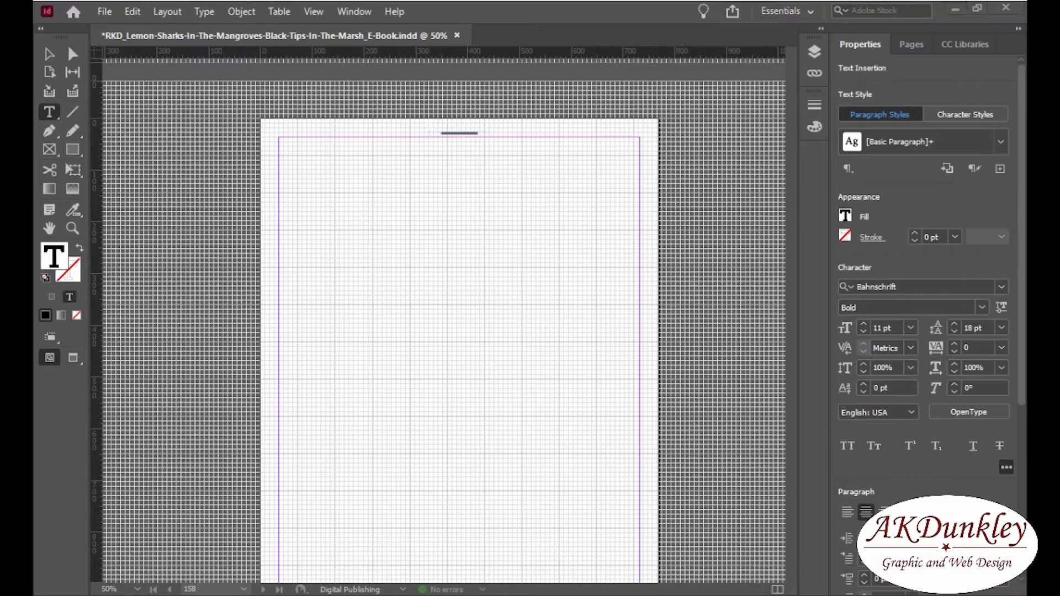
Paste the numbered chapter list onto page 158 and remove the blank lines between entries
key("ctrl+v")
key("ctrl+a")
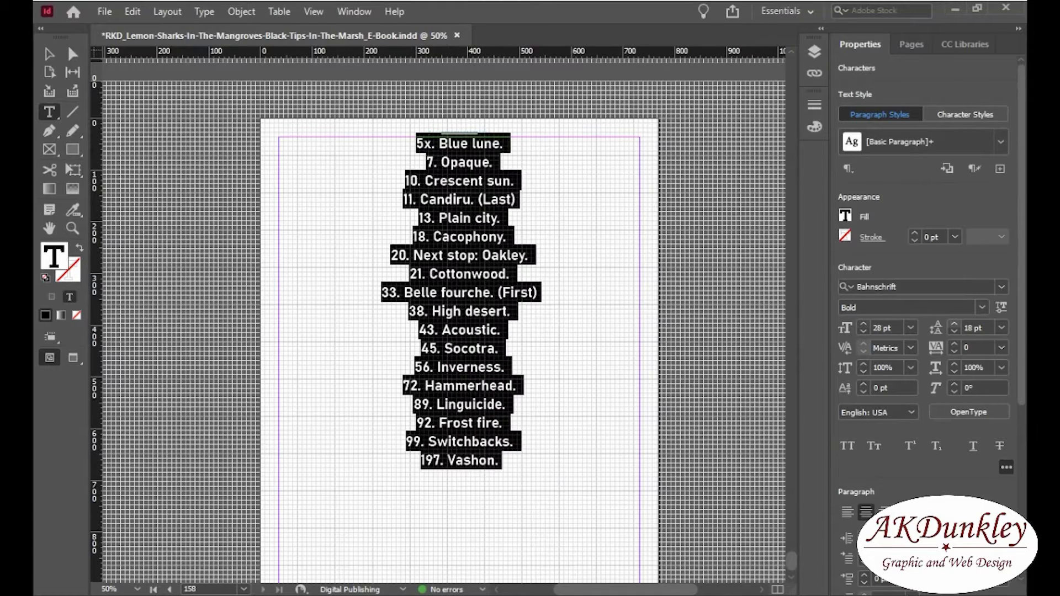
key("Delete")
key("Delete")
key("Delete")
key("Delete")
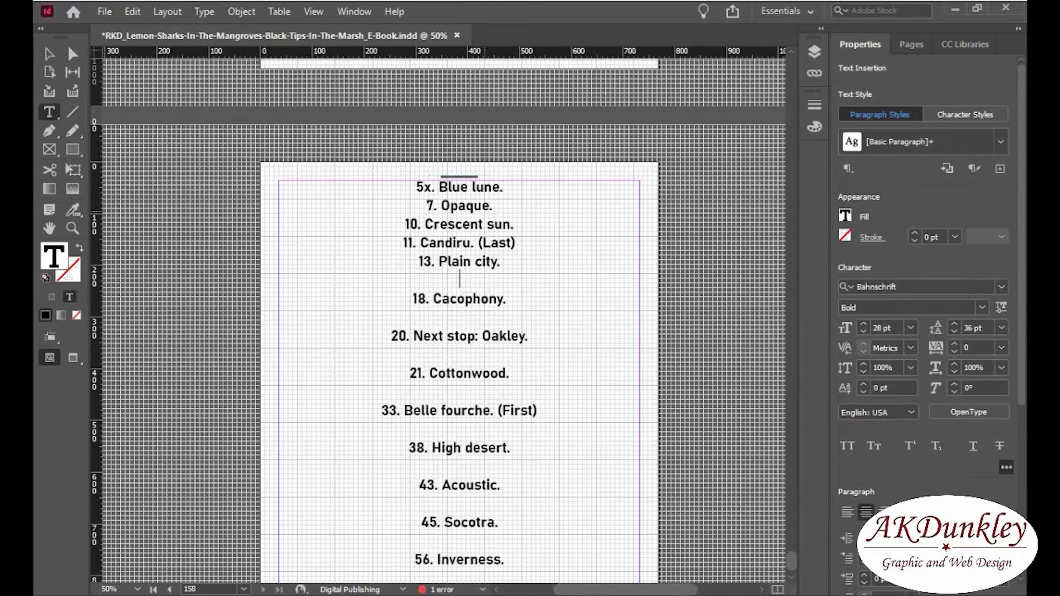
key("Delete")
key("Delete")
key("Down")
key("Delete")
key("Down")
key("Delete")
key("Down")
key("Delete")
key("Down")
key("Delete")
key("Down")
key("Delete")
key("Down")
key("Delete")
key("Down")
key("Delete")
key("Down")
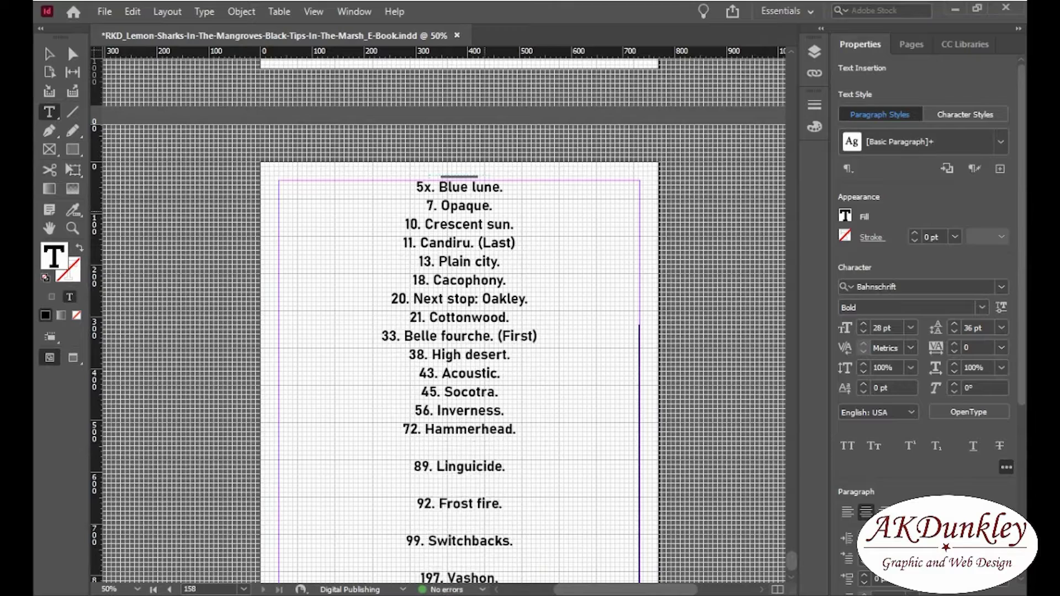
Set the chapter list to 33 pt with 53 pt leading, then add blank page 159
key("ctrl+a")
key("alt+Down")
key("alt+Down")
key("alt+Down")
key("alt+Down")
key("alt+Down")
key("alt+Down")
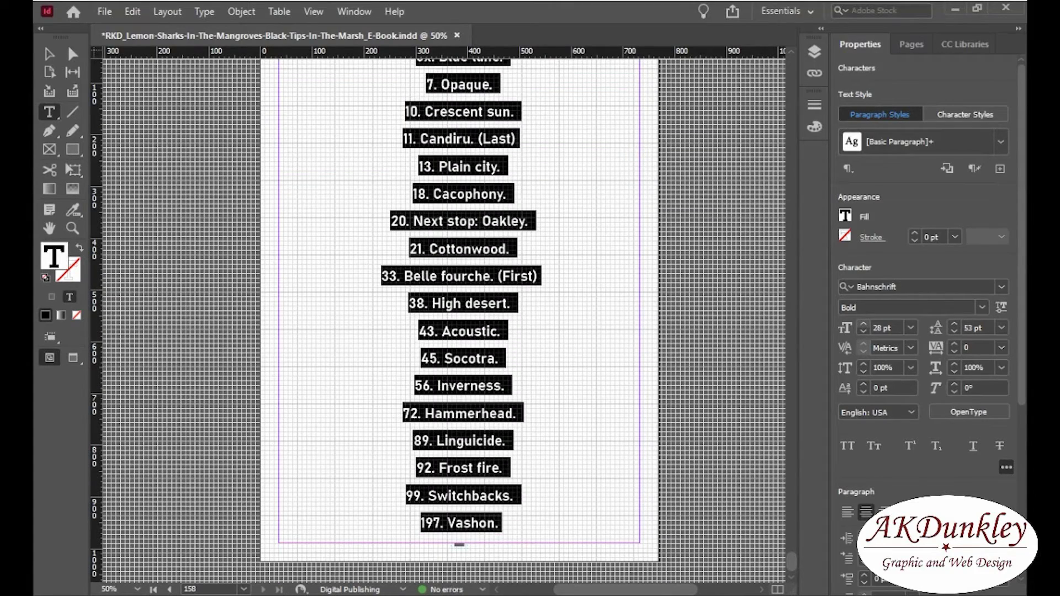
key("ctrl+shift+period")
key("ctrl+shift+period")
key("ctrl+shift+period")
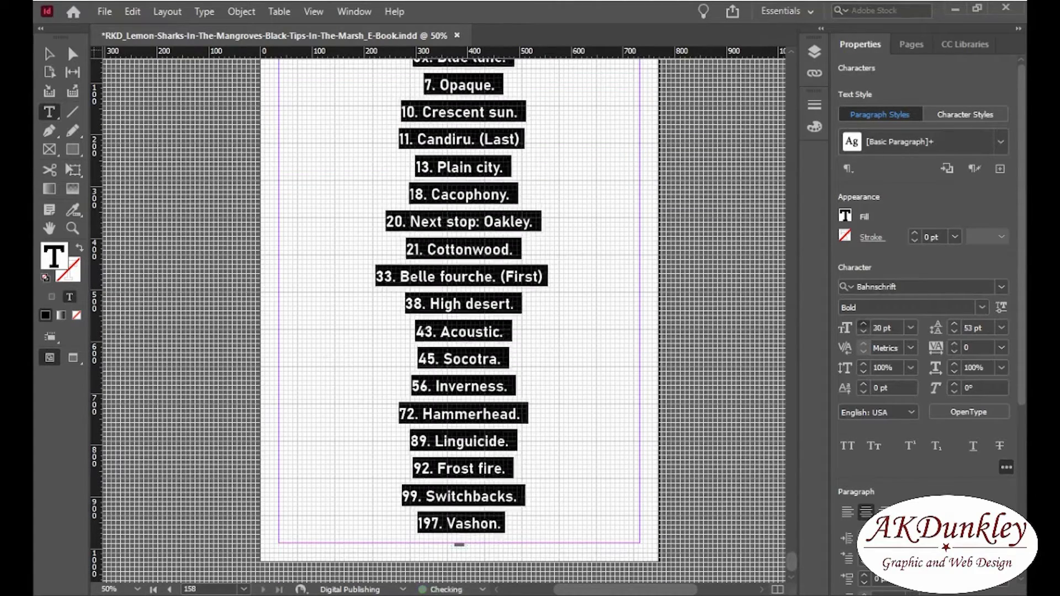
key("Right")
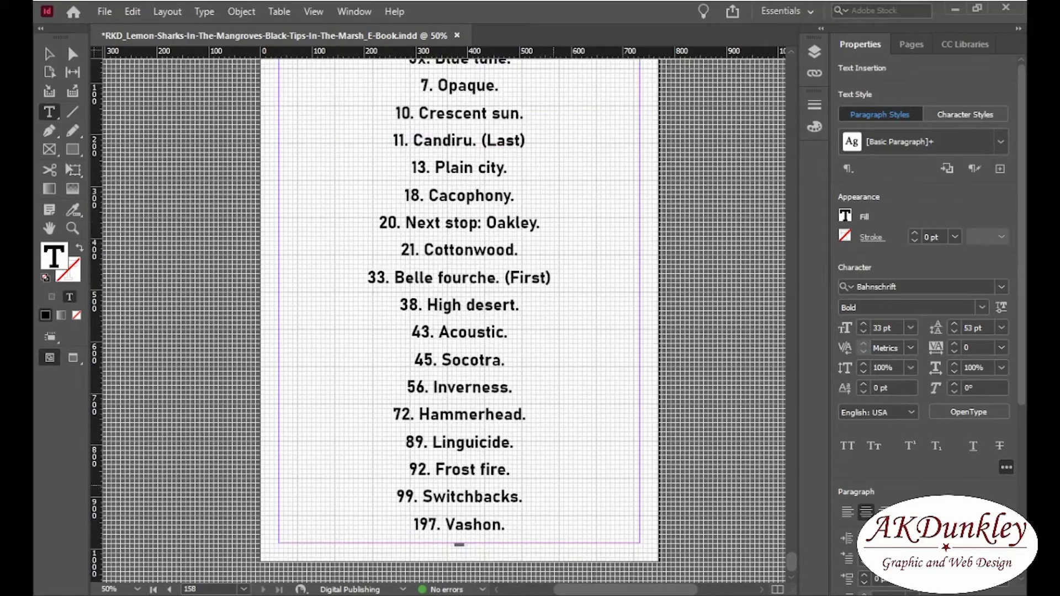
key("F12")
key("ctrl+shift+p")
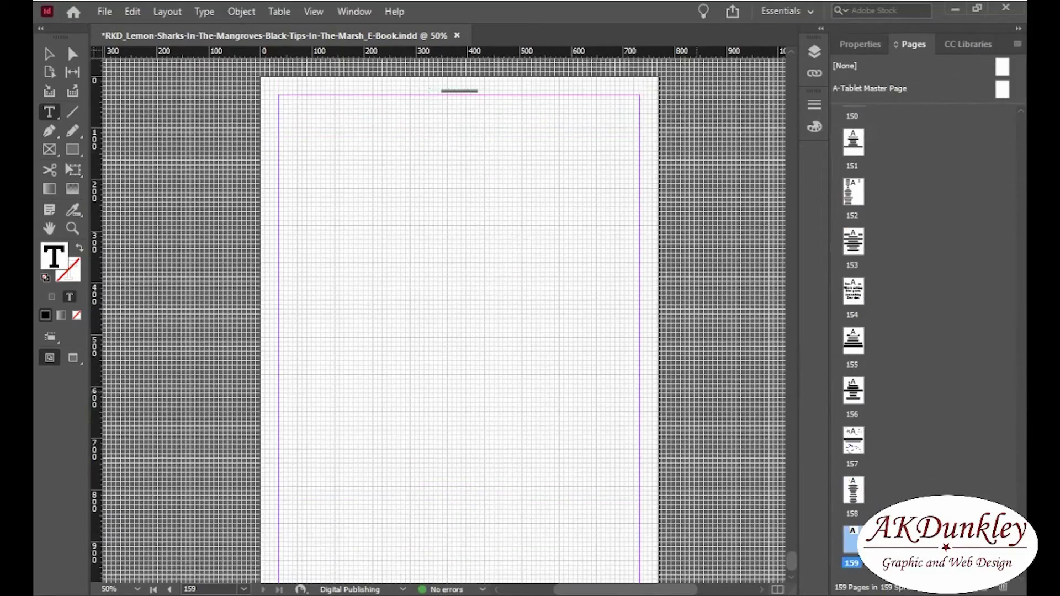
Paste the red and blue shark art, {INSERT ANALYSIS HERE} heading and chronological-order subtitle onto page 159, then check the zoomed view
key("ctrl+alt+shift+v")
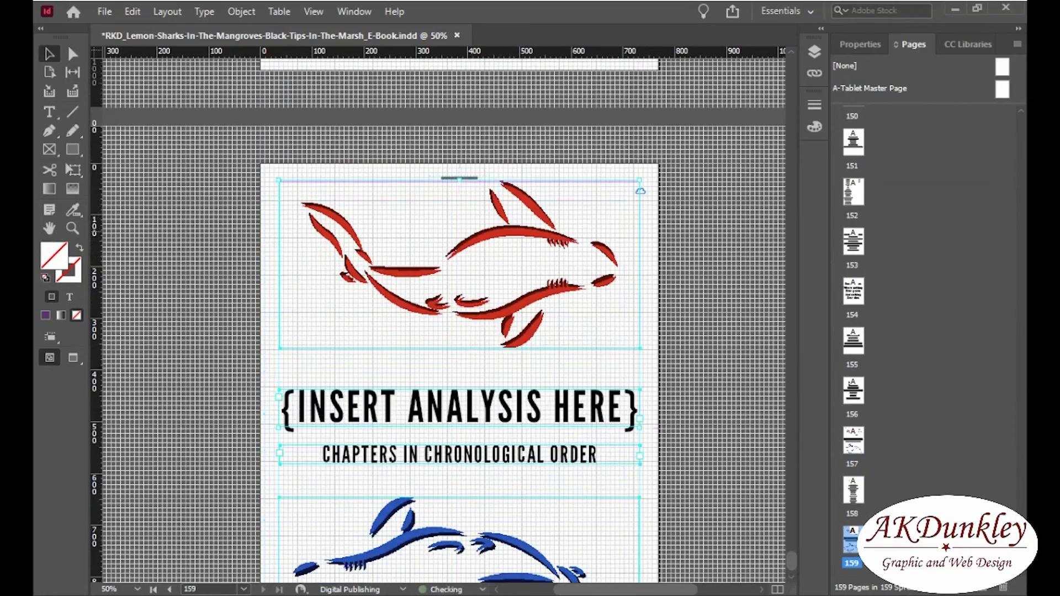
scroll(441, 314, "down", 5)
key("ctrl+equal")
scroll(442, 314, "up", 10)
scroll(441, 314, "down", 5)
scroll(442, 314, "up", 5)
key("ctrl+minus")
key("ctrl+minus")
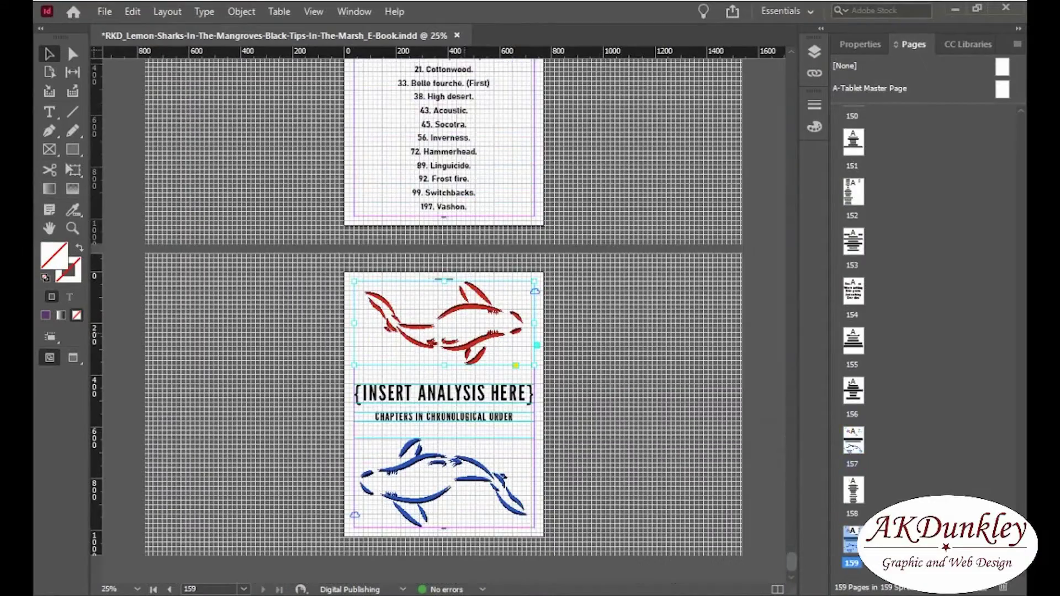
scroll(444, 314, "up", 5)
scroll(445, 315, "down", 5)
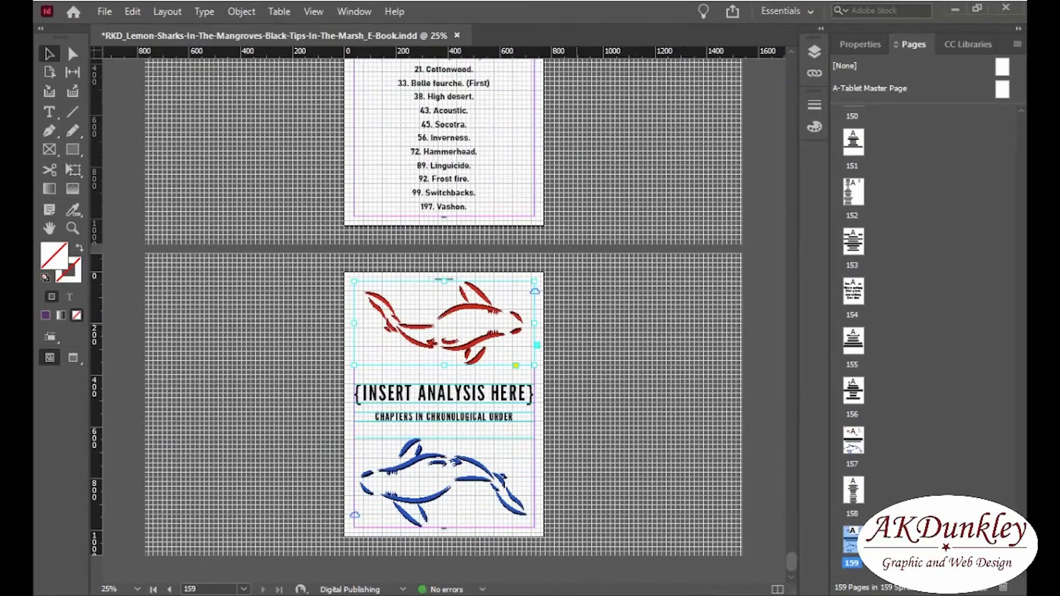